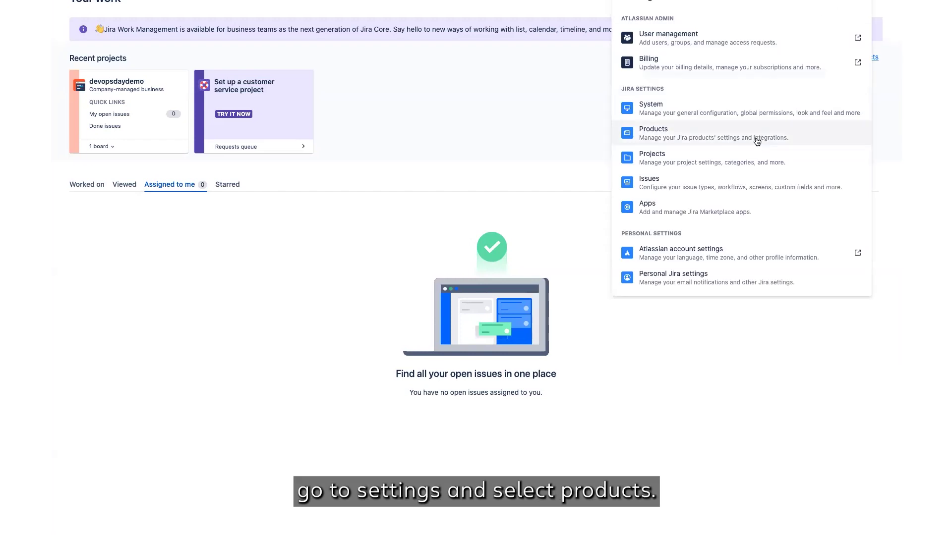
{"action": "left_click", "coordinate": [757, 141]}
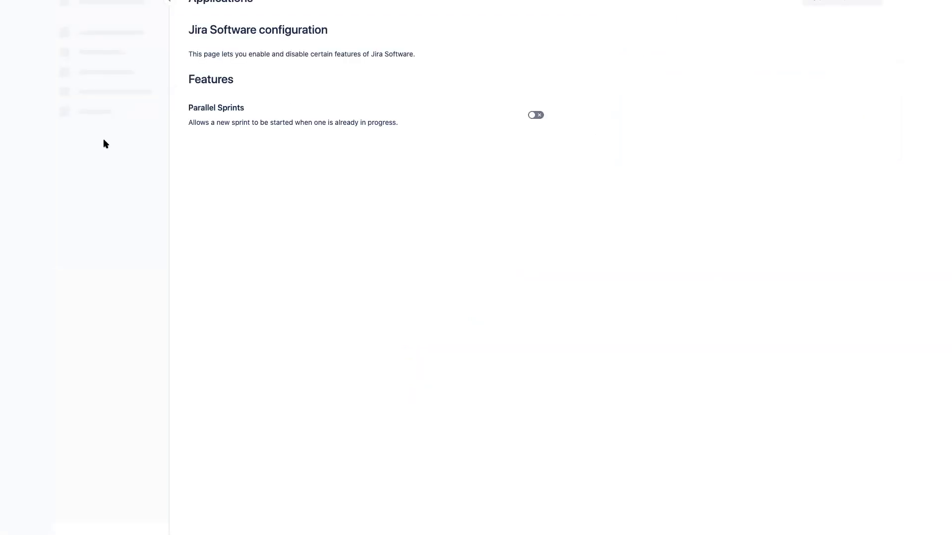
{"action": "left_click", "coordinate": [101, 110]}
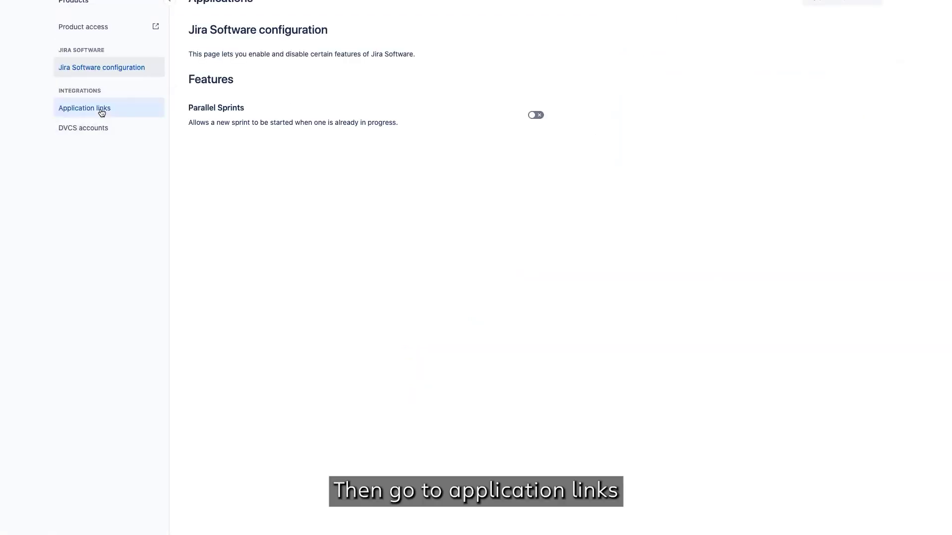
{"action": "left_click", "coordinate": [100, 110]}
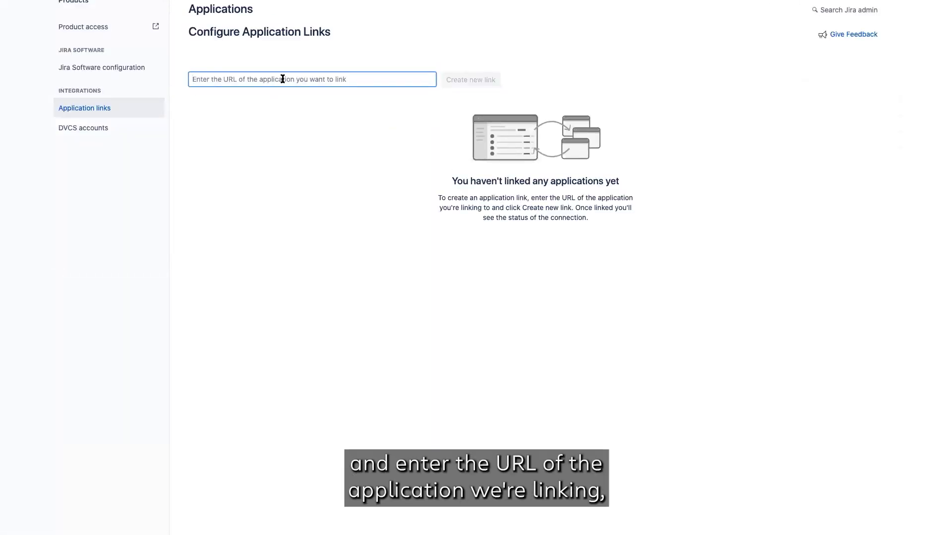
{"action": "type", "text": "https://app.datadog.com"}
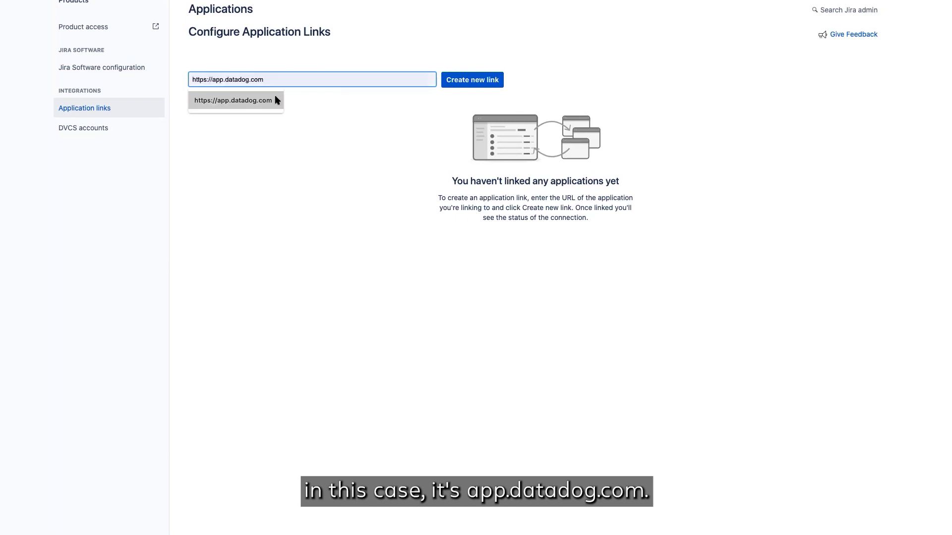
{"action": "left_click", "coordinate": [272, 101]}
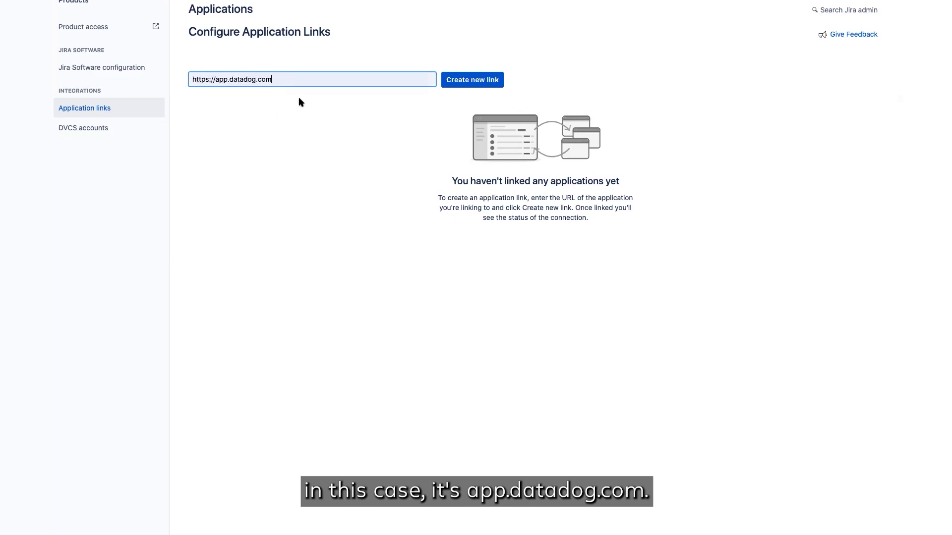
{"action": "left_click", "coordinate": [451, 83]}
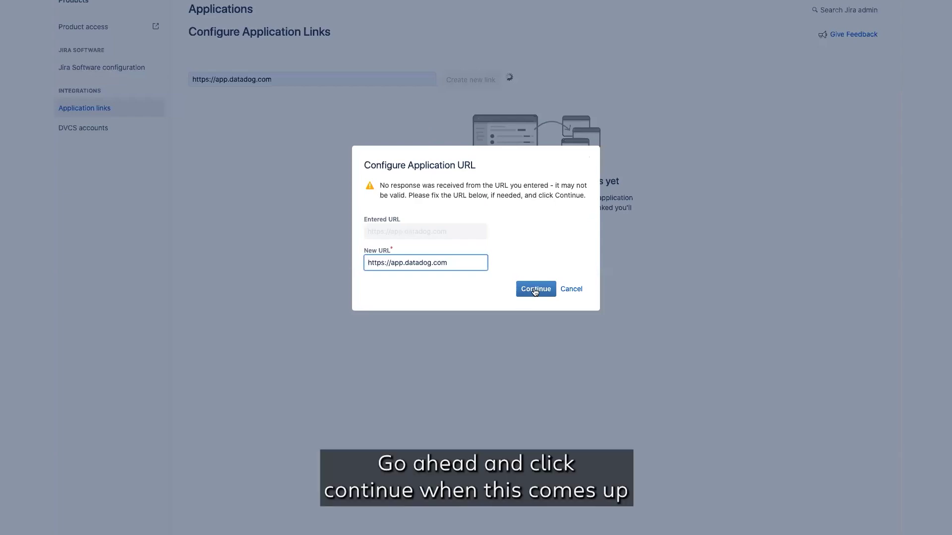
Accept the URL warning, name the link Datadog with an incoming link, and continue
{"action": "left_click", "coordinate": [534, 290]}
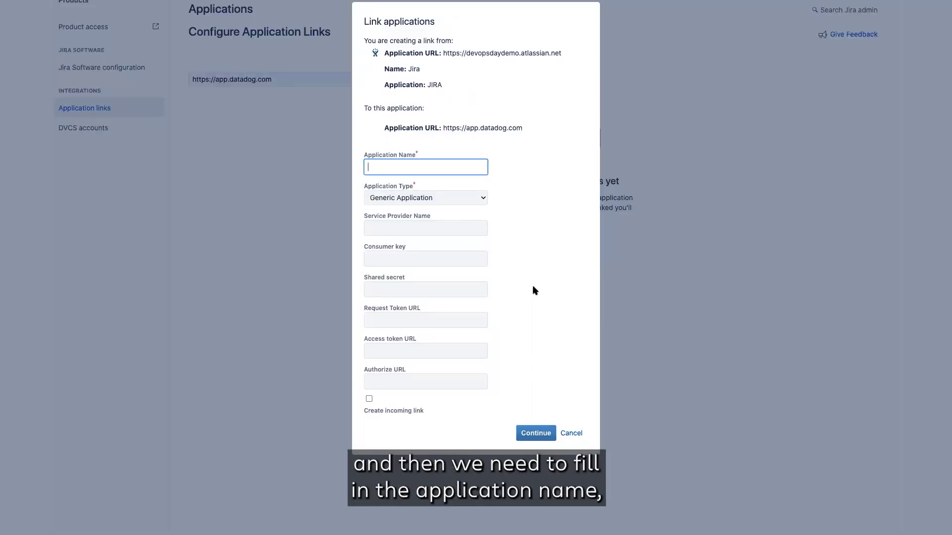
{"action": "left_click", "coordinate": [369, 398]}
{"action": "left_click", "coordinate": [394, 167]}
{"action": "type", "text": "Da"}
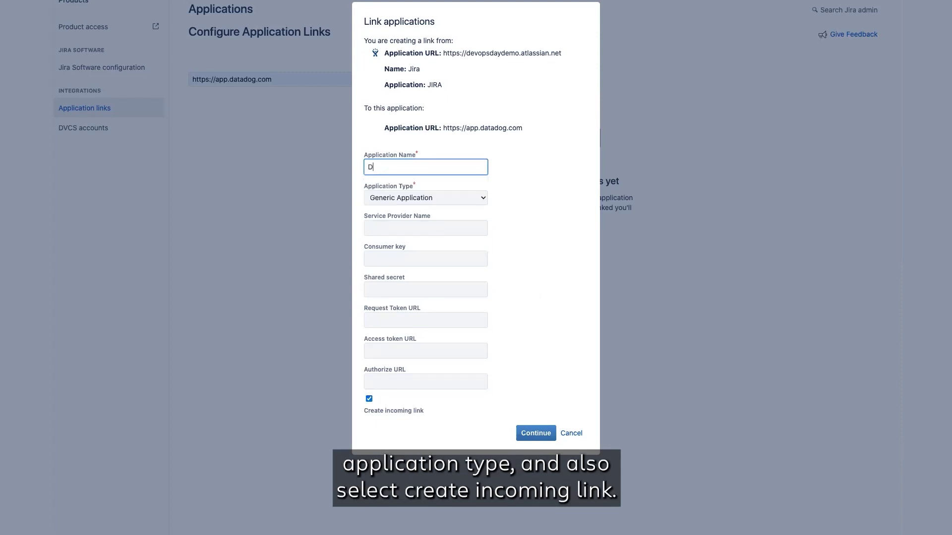
{"action": "type", "text": "tadog"}
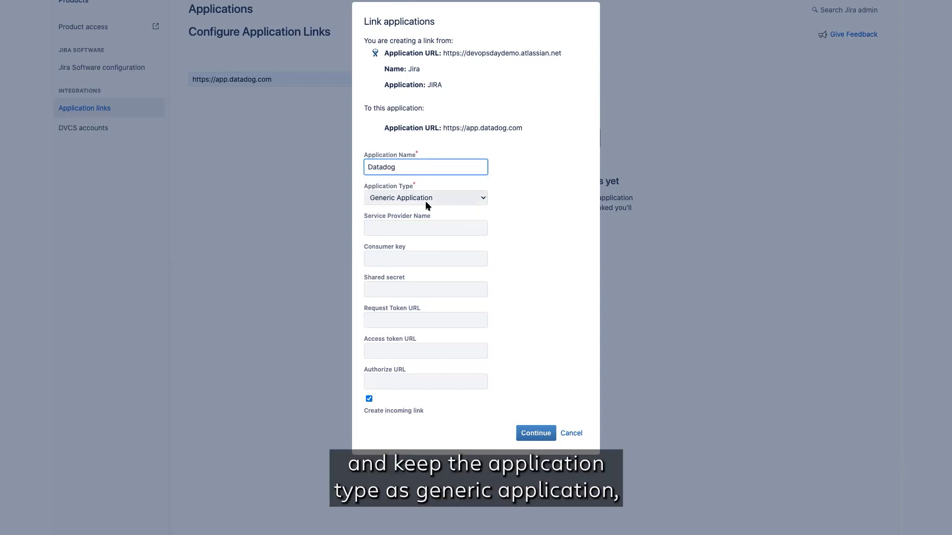
{"action": "left_click", "coordinate": [527, 433]}
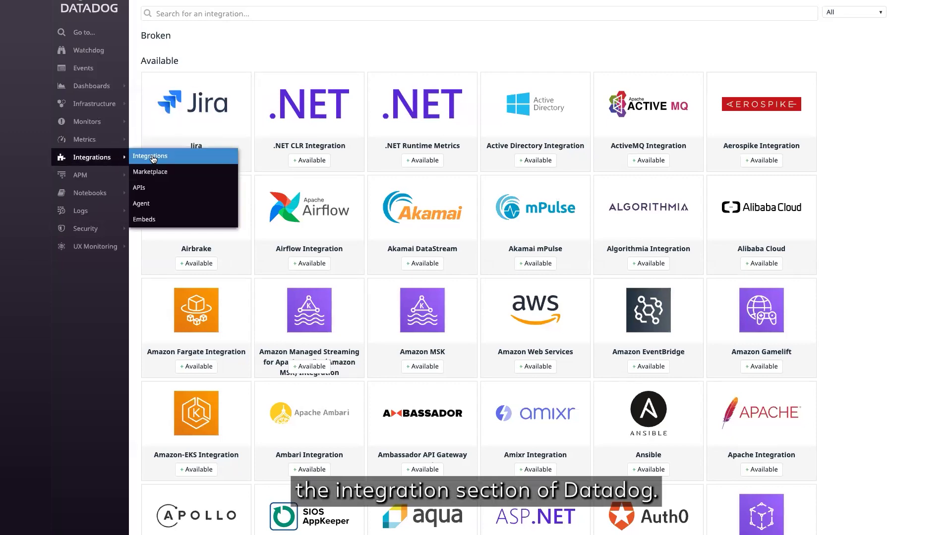
{"action": "mouse_move", "coordinate": [196, 119]}
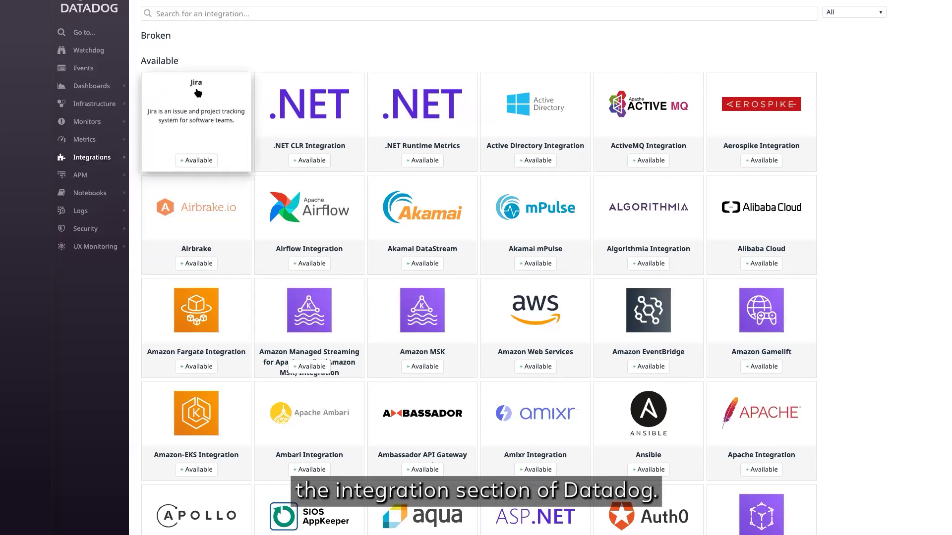
From Datadog's Jira integration configuration, copy the consumer key and name into Jira's form
{"action": "left_click", "coordinate": [198, 93]}
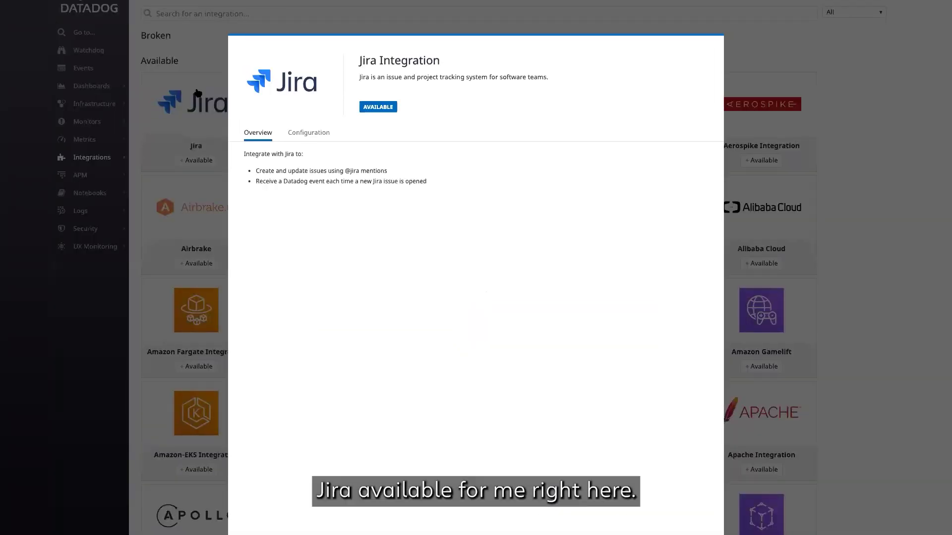
{"action": "left_click", "coordinate": [304, 132]}
{"action": "double_click", "coordinate": [262, 242]}
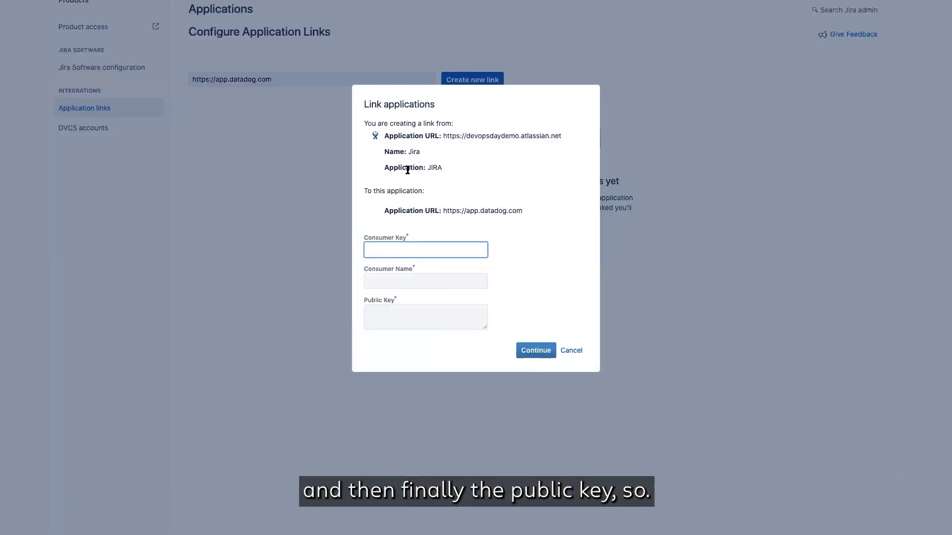
{"action": "type", "text": "datadog"}
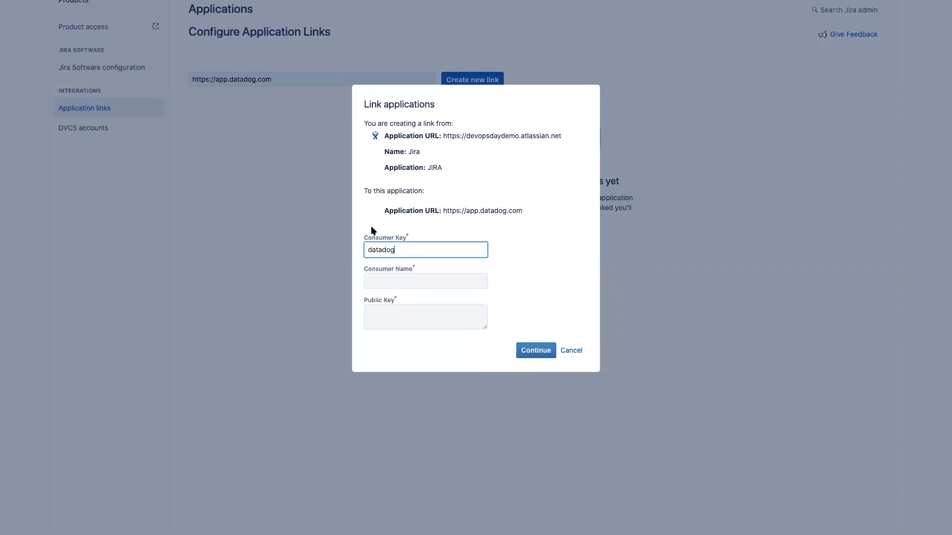
{"action": "left_click", "coordinate": [389, 278]}
{"action": "type", "text": "Datadog"}
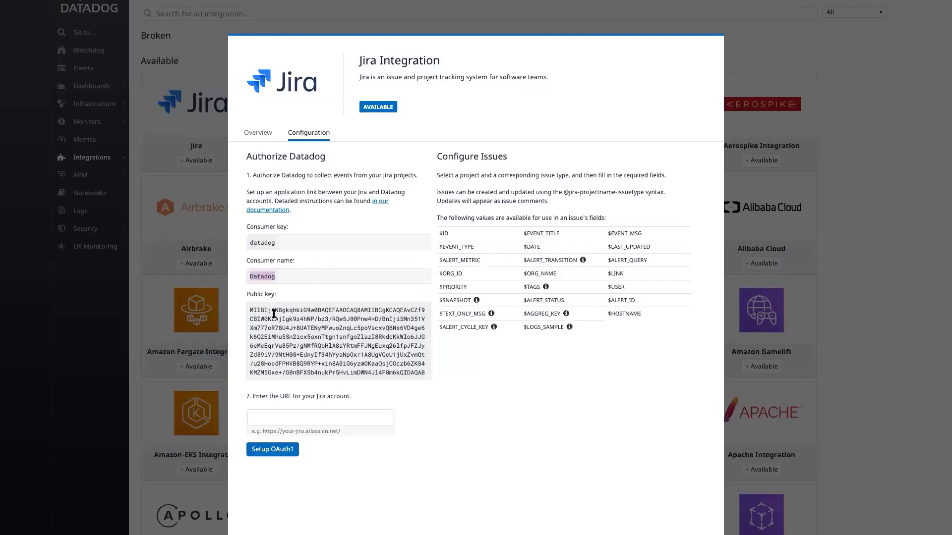
Paste the full public key into Jira's link form and submit the consumer details
{"action": "left_click_drag", "start_coordinate": [250, 309], "coordinate": [429, 373]}
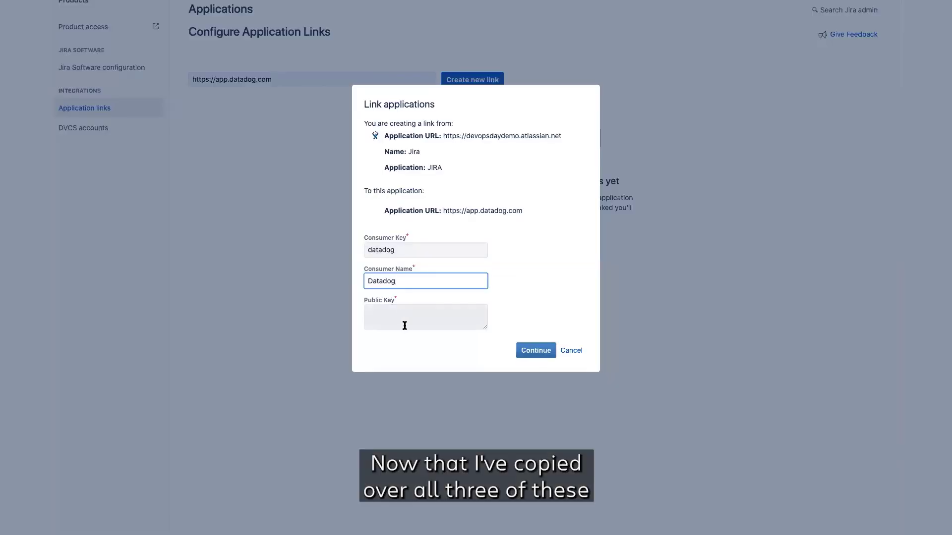
{"action": "left_click", "coordinate": [404, 321]}
{"action": "key", "text": "ctrl+v"}
{"action": "left_click", "coordinate": [534, 351]}
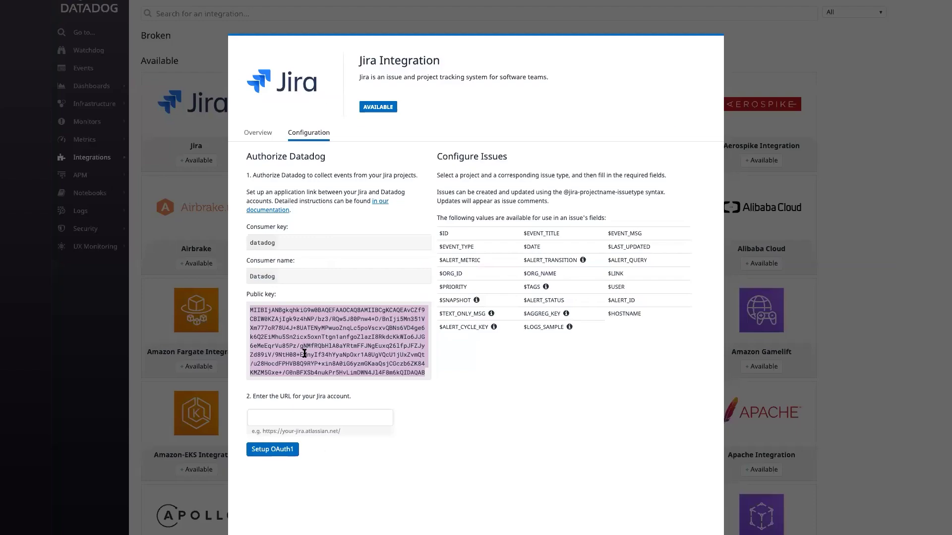
Point Datadog at the Jira site URL, run OAuth1 setup and allow read and write access
{"action": "left_click", "coordinate": [286, 416]}
{"action": "key", "text": "ctrl+v"}
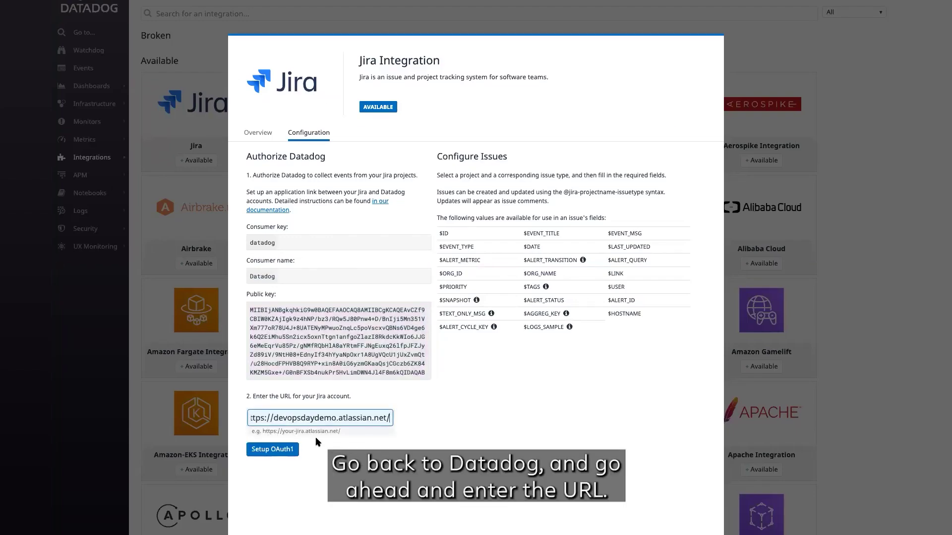
{"action": "left_click", "coordinate": [293, 453]}
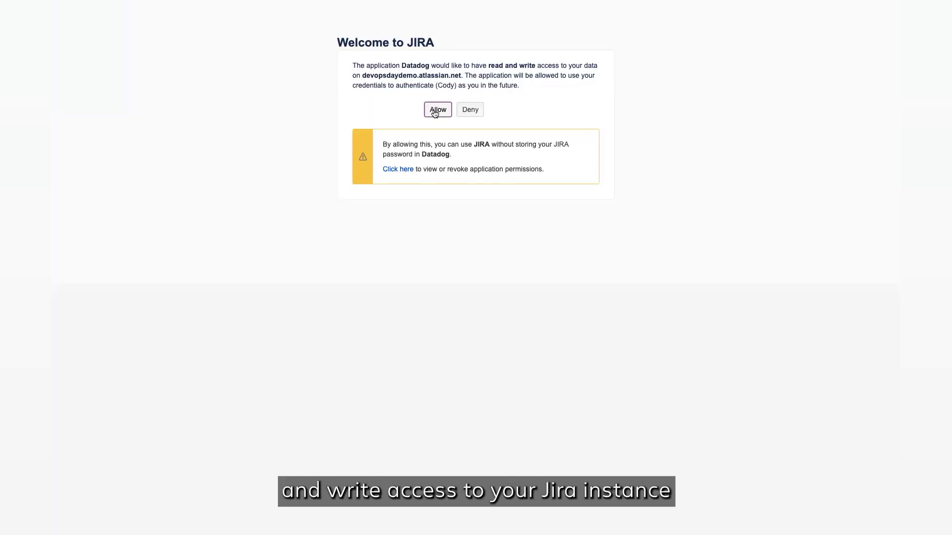
{"action": "left_click", "coordinate": [438, 110]}
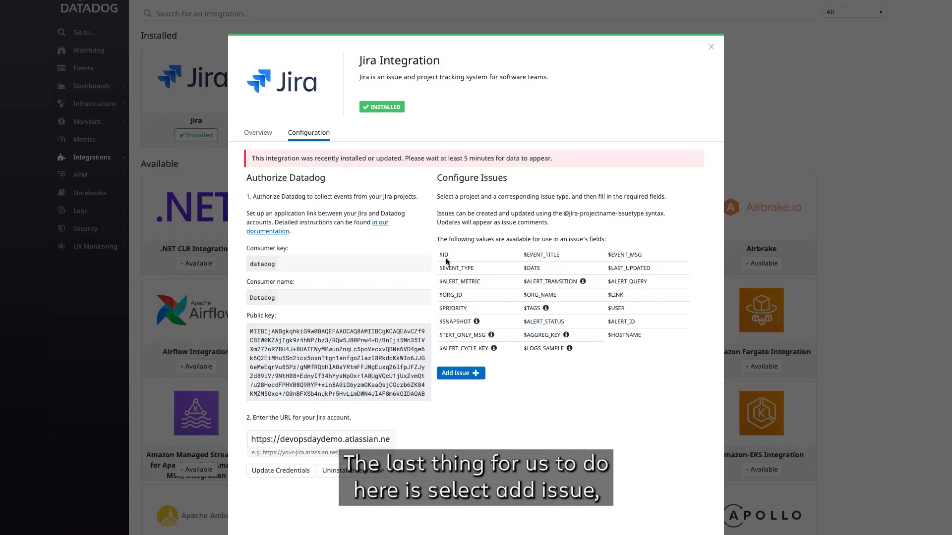
Save an issue configuration for project key DEV with issue type Task, then close the settings
{"action": "left_click", "coordinate": [463, 376]}
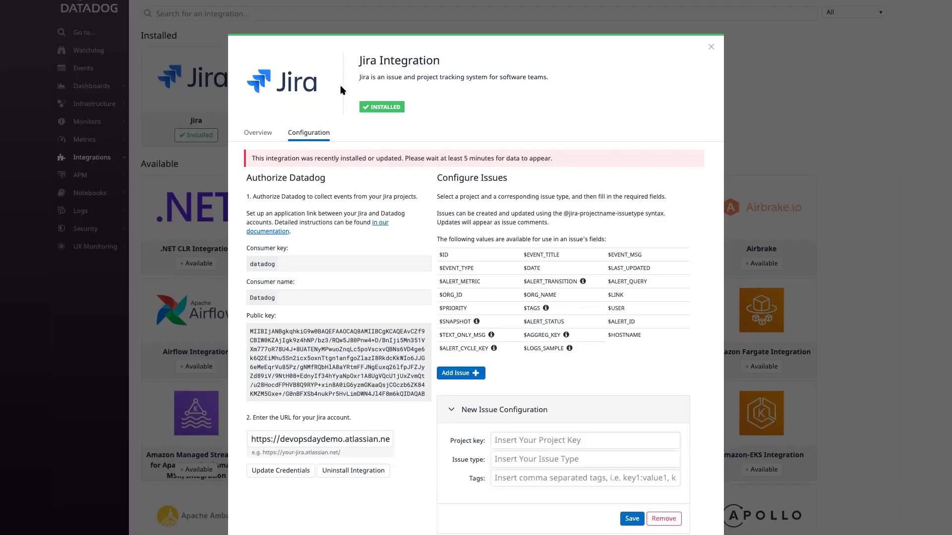
{"action": "left_click", "coordinate": [532, 437]}
{"action": "type", "text": "DE"}
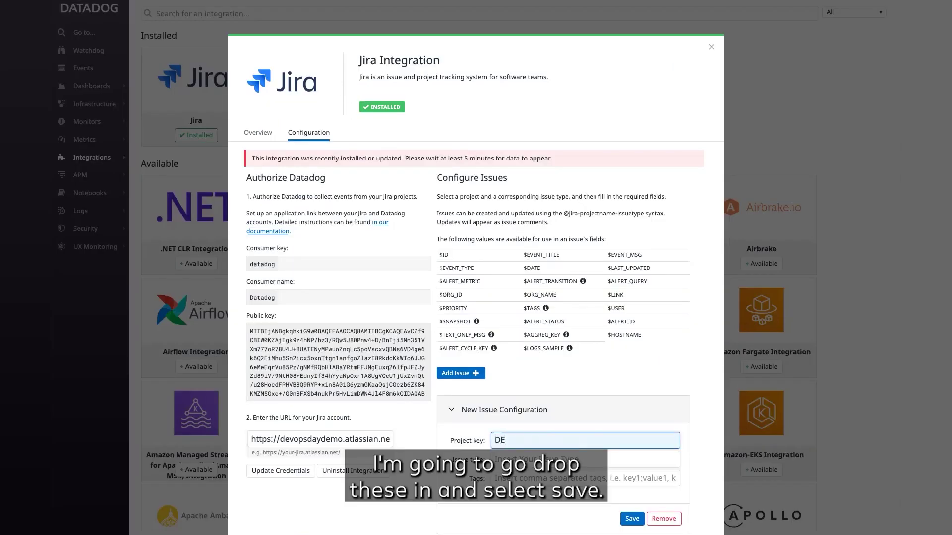
{"action": "type", "text": "V"}
{"action": "key", "text": "Tab"}
{"action": "type", "text": "Tas"}
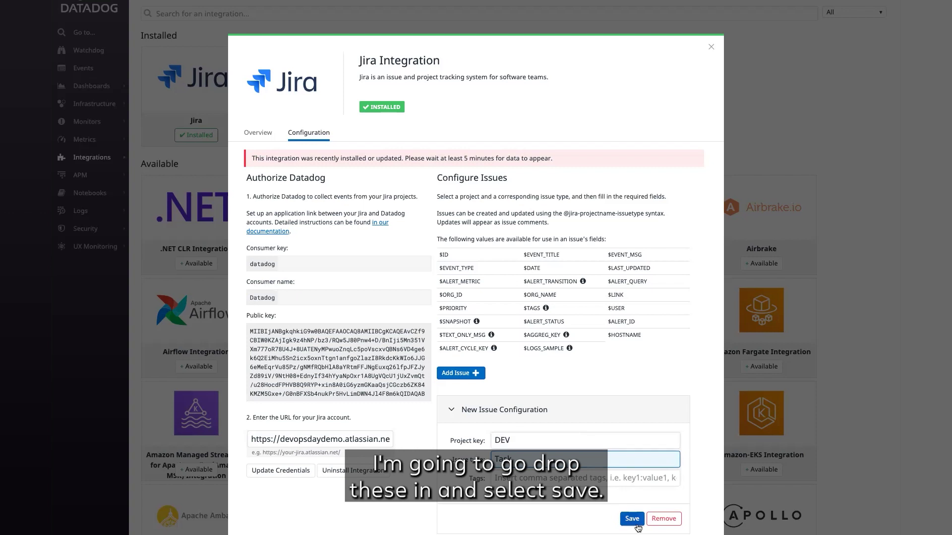
{"action": "left_click", "coordinate": [631, 519]}
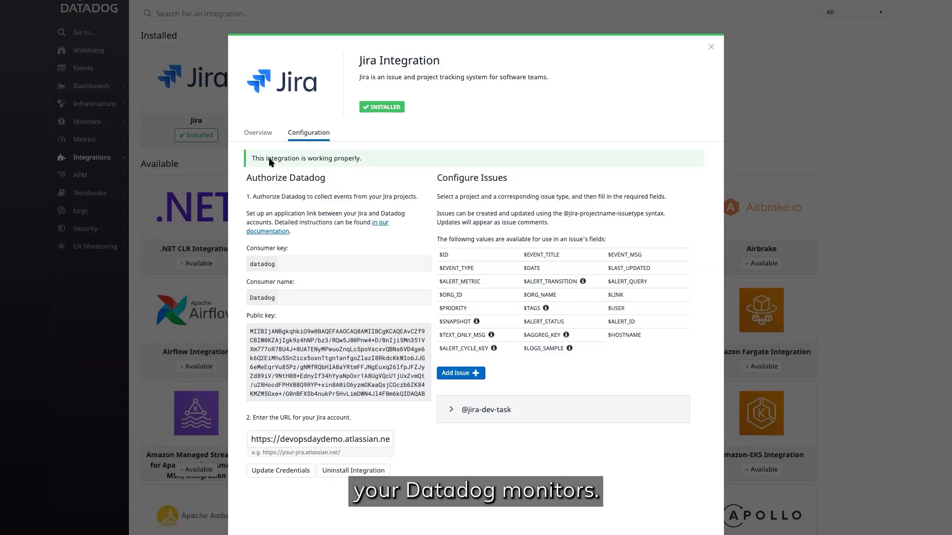
{"action": "left_click", "coordinate": [217, 162]}
{"action": "mouse_move", "coordinate": [86, 121]}
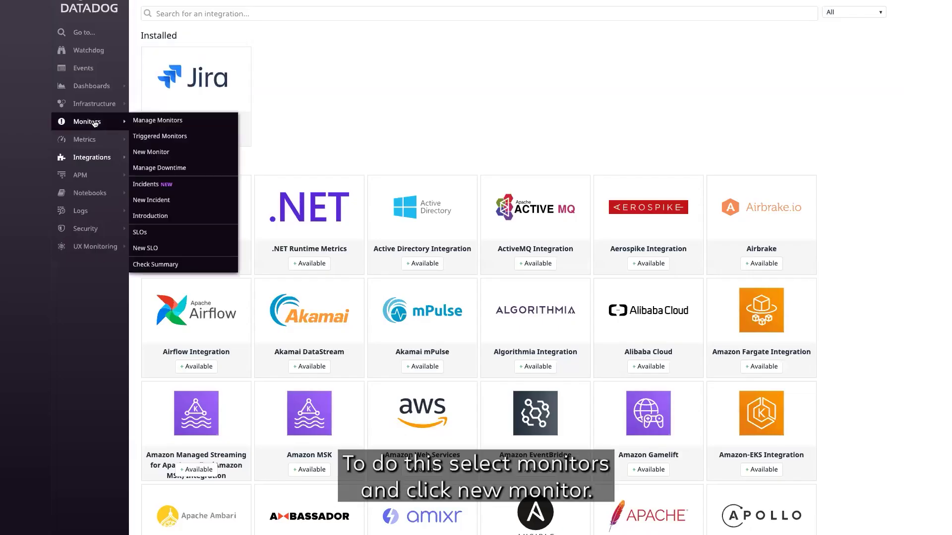
{"action": "left_click", "coordinate": [146, 152]}
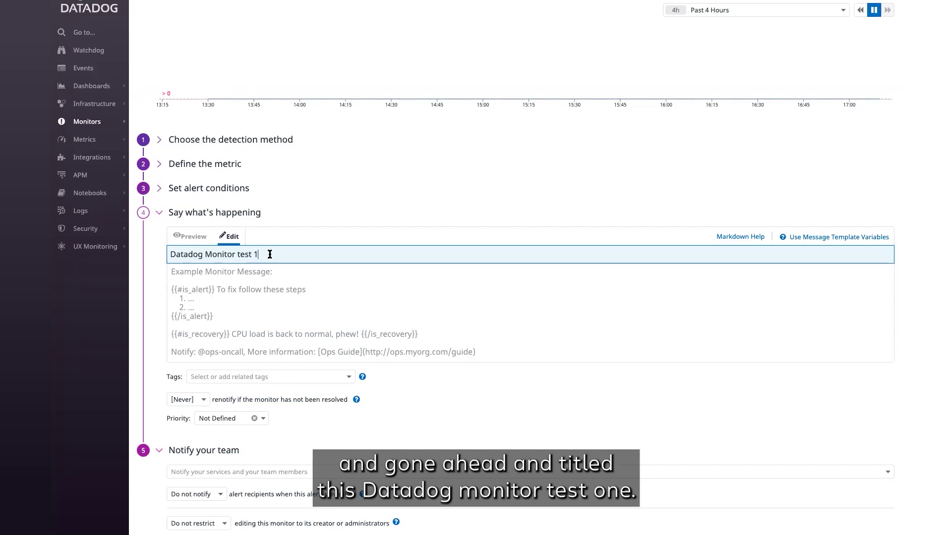
{"action": "left_click", "coordinate": [264, 269]}
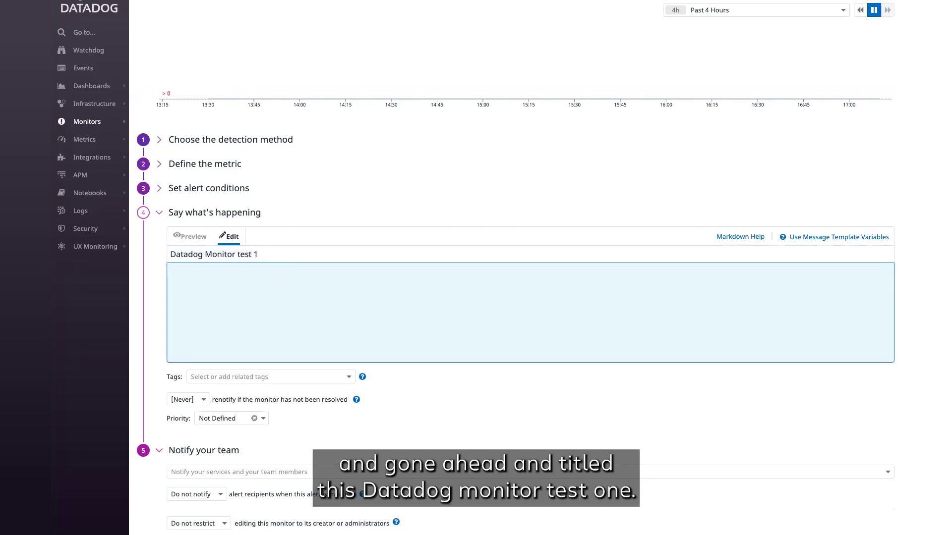
{"action": "type", "text": "@ji"}
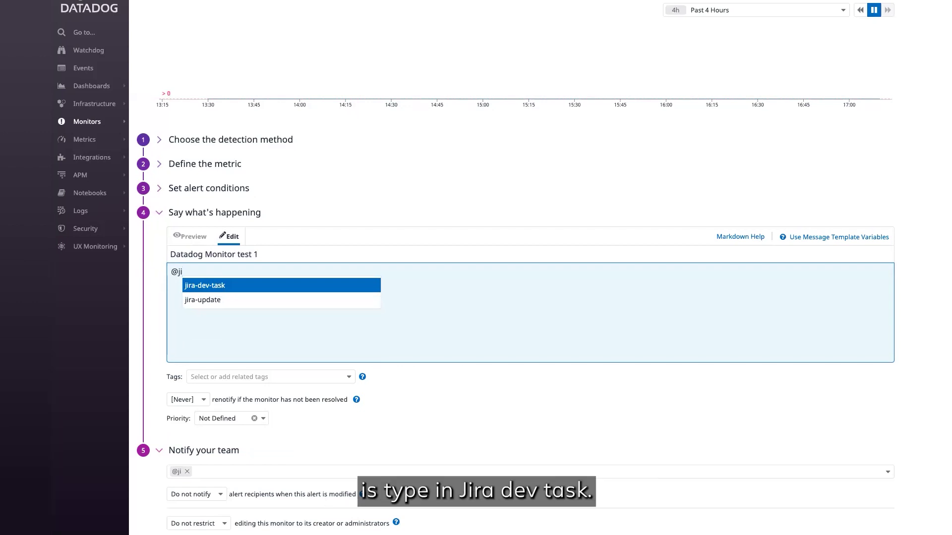
{"action": "key", "text": "Return"}
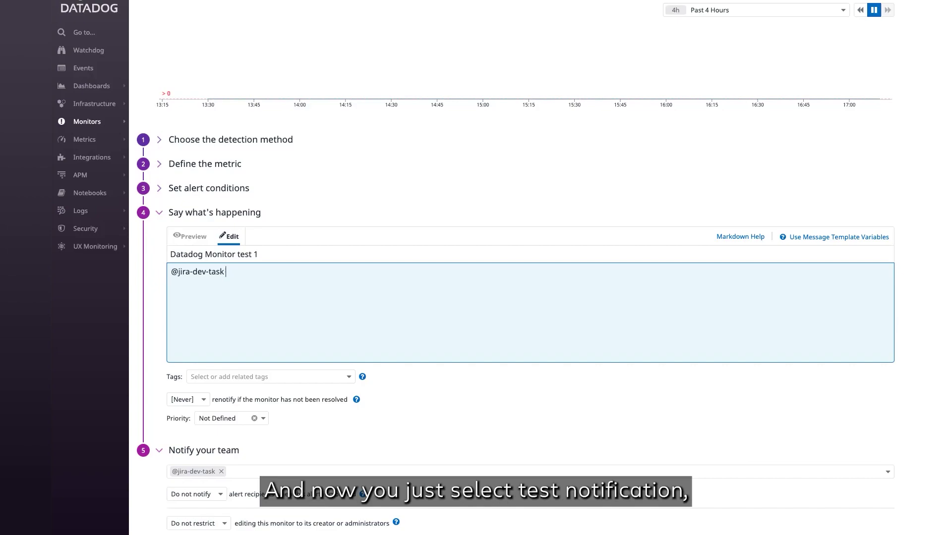
{"action": "left_click", "coordinate": [569, 529]}
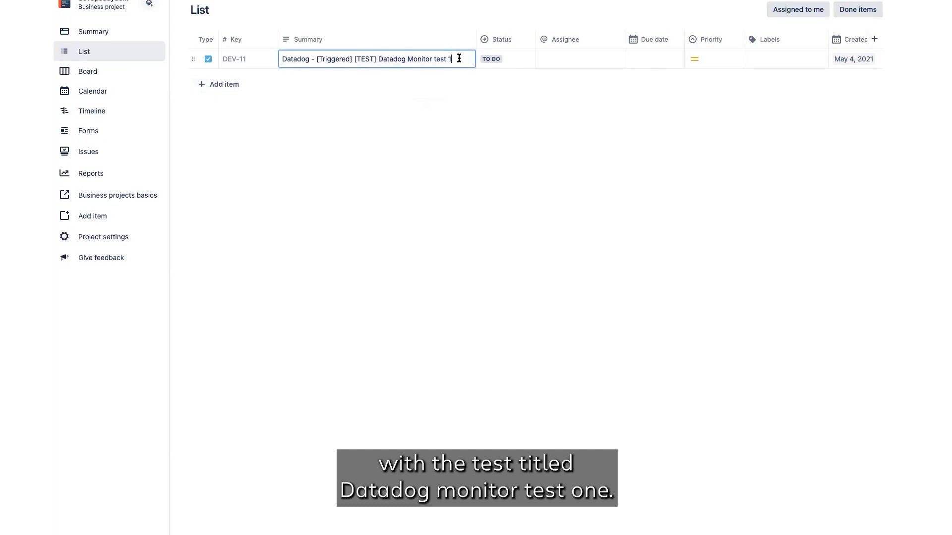
View the full summary of Jira ticket DEV-11 created by the monitor test alert
{"action": "left_click", "coordinate": [260, 134]}
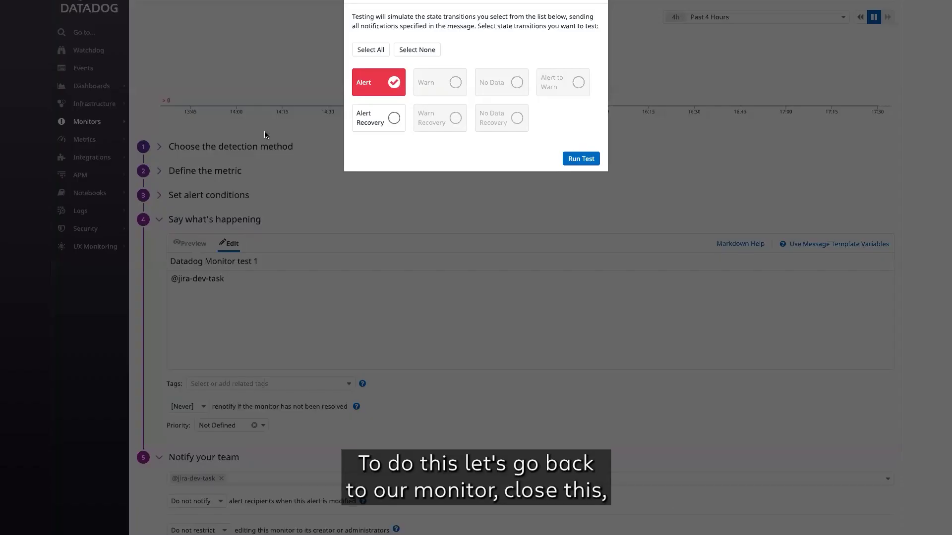
Declare a SEV-3 incident titled 'Datadog Incidents test 1' from the Incidents page
{"action": "left_click", "coordinate": [276, 134]}
{"action": "mouse_move", "coordinate": [87, 121]}
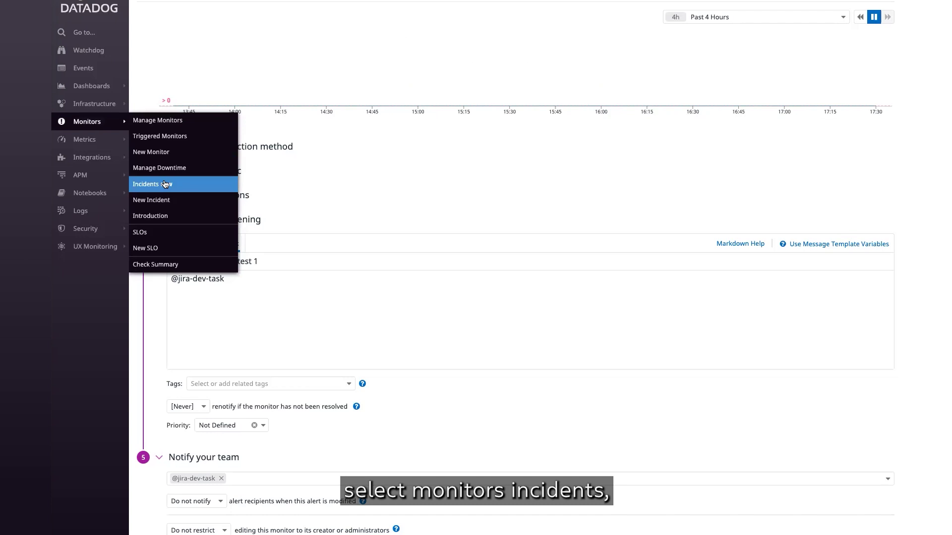
{"action": "left_click", "coordinate": [165, 184]}
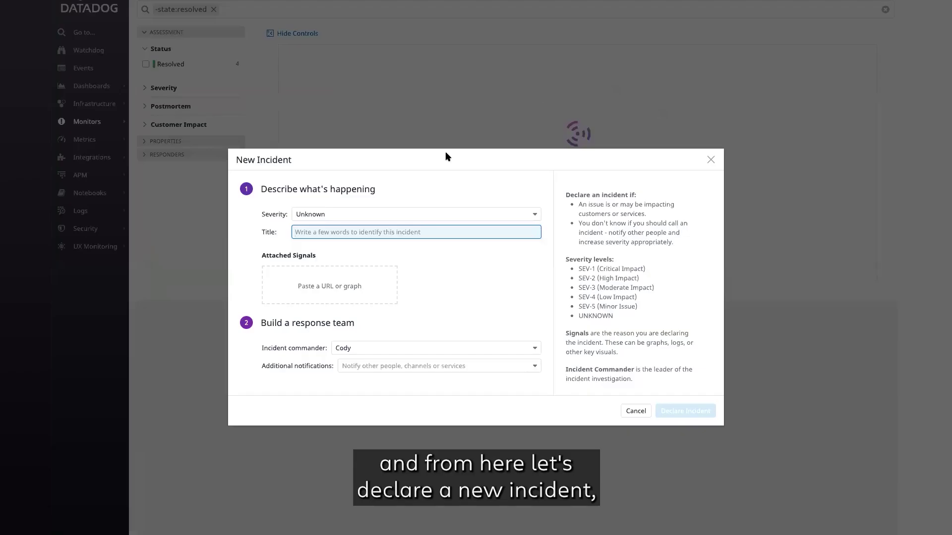
{"action": "left_click", "coordinate": [374, 216]}
{"action": "left_click", "coordinate": [346, 263]}
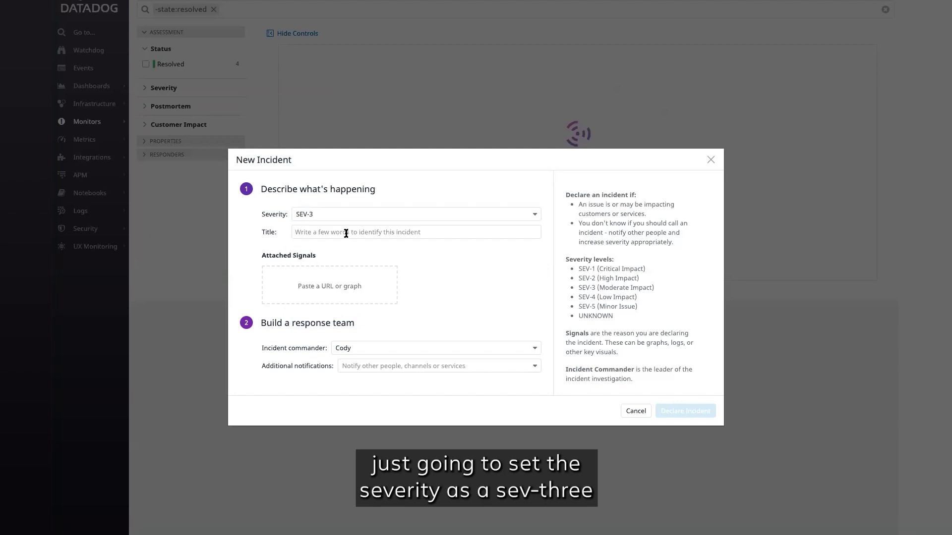
{"action": "left_click", "coordinate": [347, 232]}
{"action": "type", "text": "Datadog Incidents test 1"}
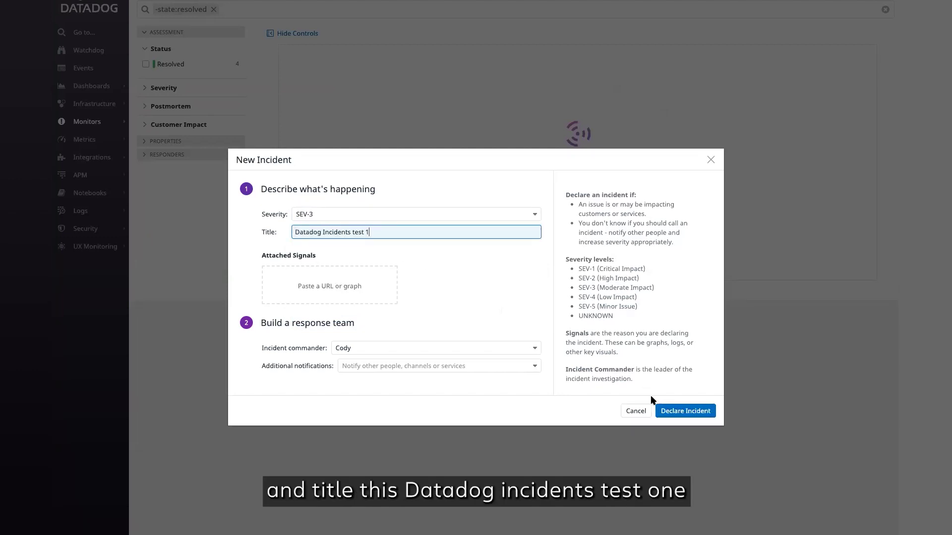
{"action": "left_click", "coordinate": [663, 411]}
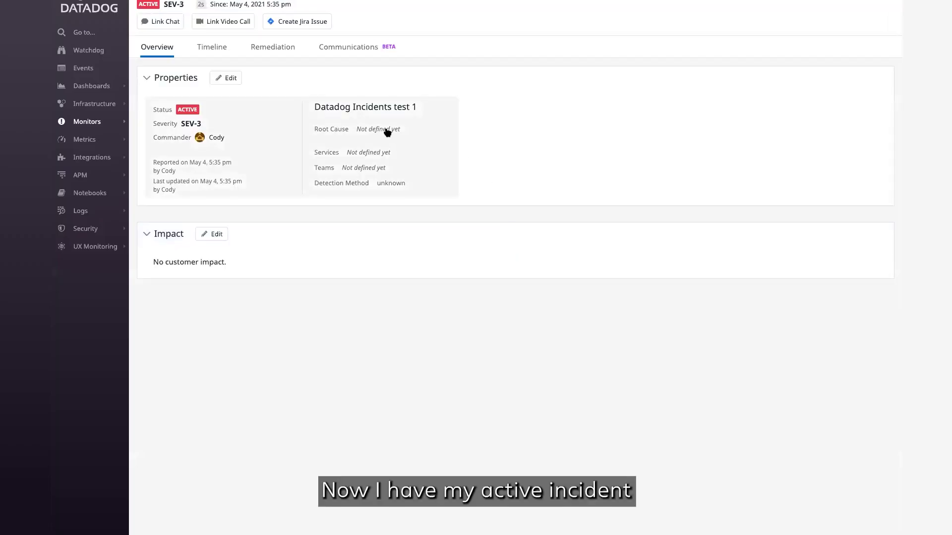
Create a Jira issue for the incident in project DEV as a Task
{"action": "left_click", "coordinate": [293, 32]}
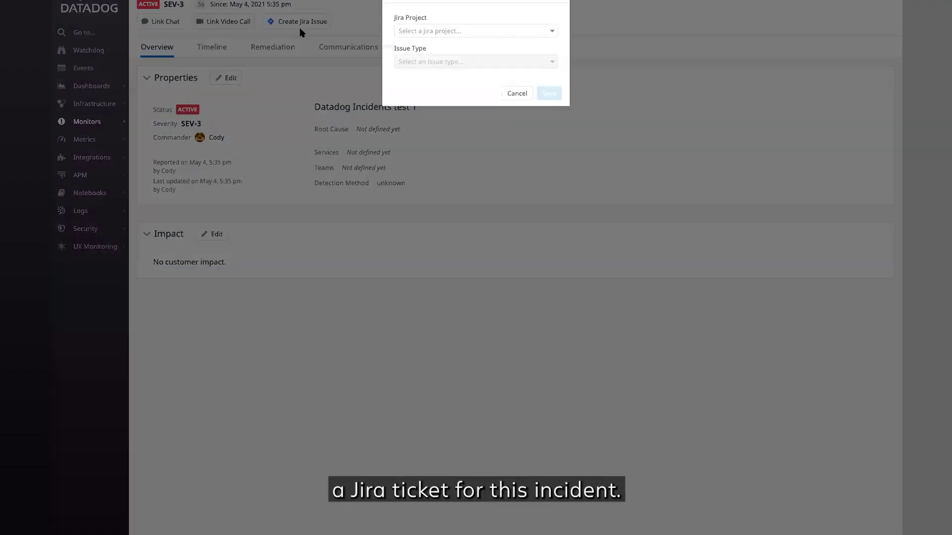
{"action": "left_click", "coordinate": [405, 33]}
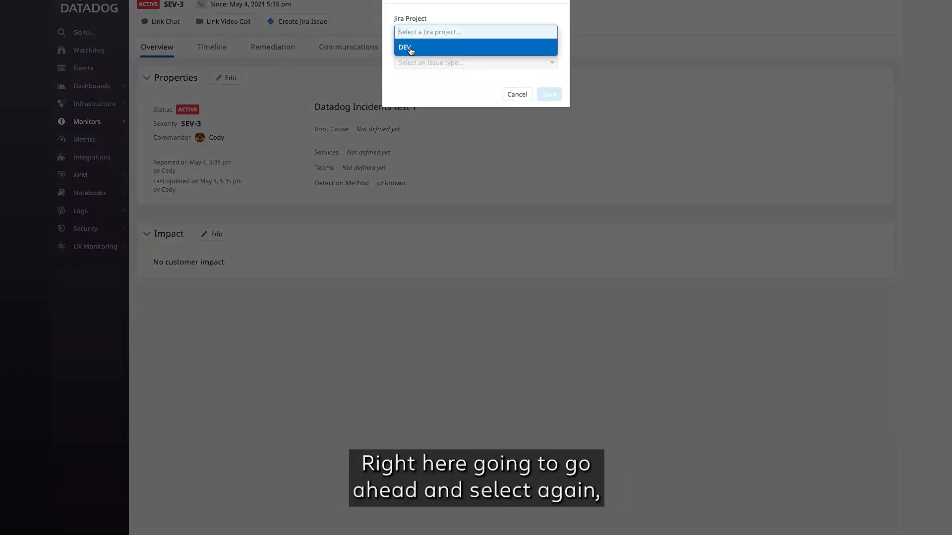
{"action": "left_click", "coordinate": [409, 50]}
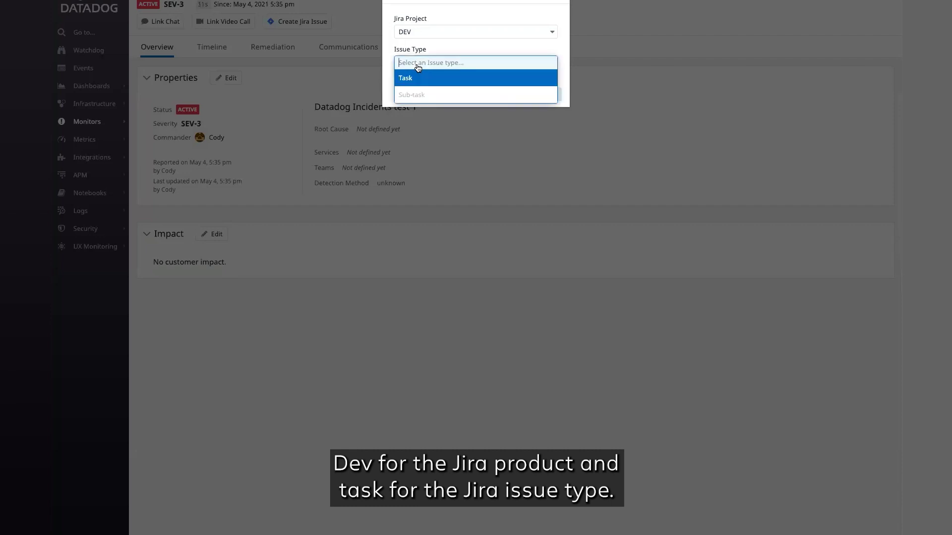
{"action": "left_click", "coordinate": [416, 79]}
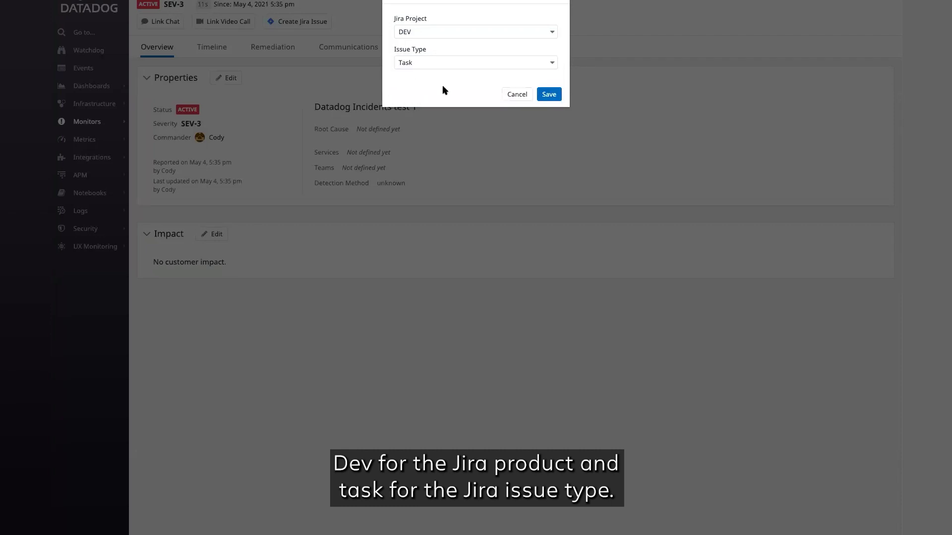
{"action": "left_click", "coordinate": [549, 94]}
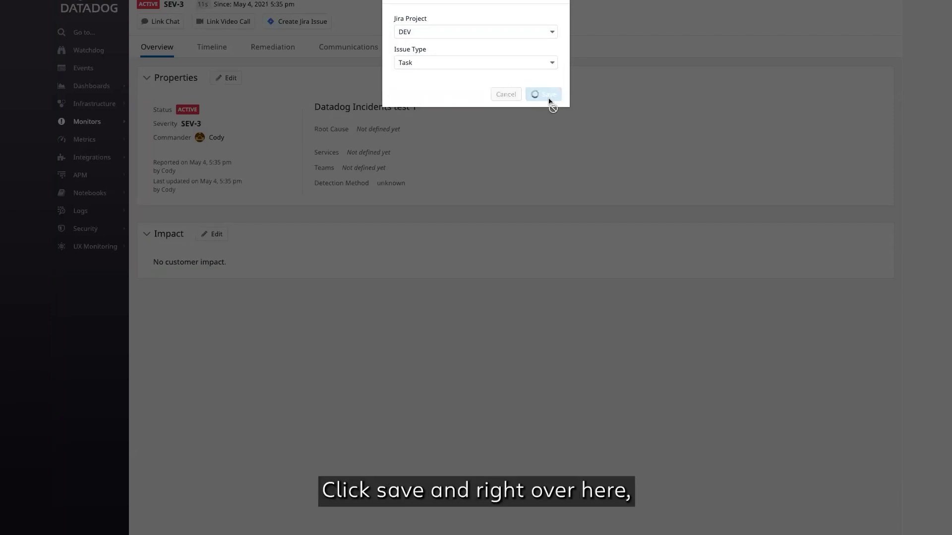